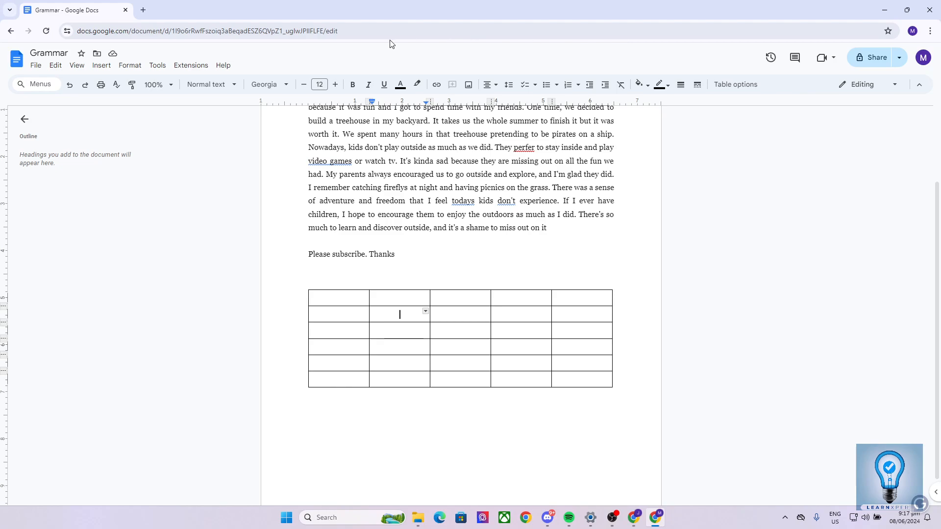
scroll(425, 330, down, 1)
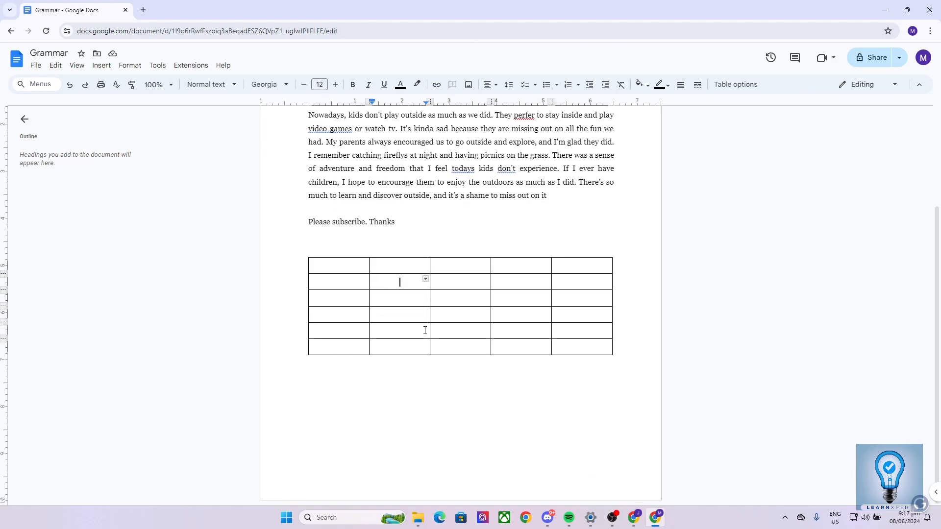
drag(587, 349, 348, 282)
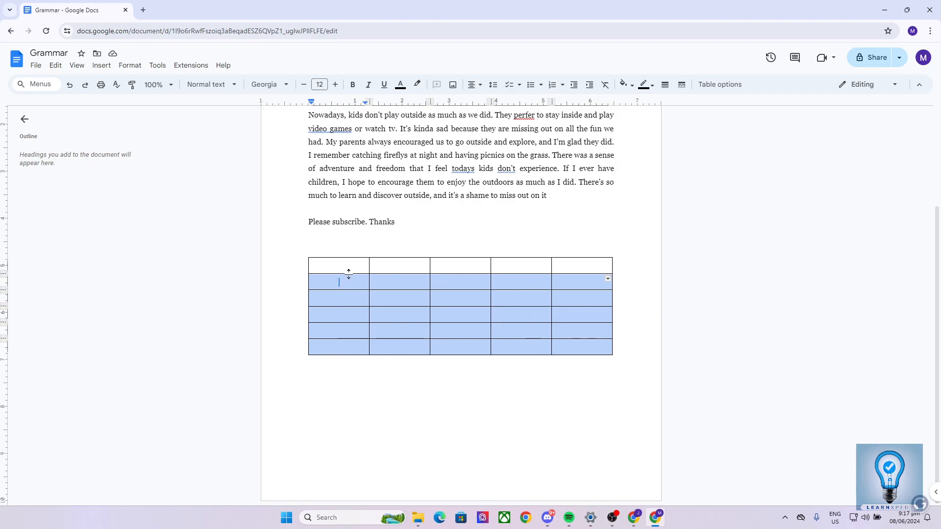
click(448, 169)
click(349, 266)
drag(346, 266, 561, 350)
click(561, 350)
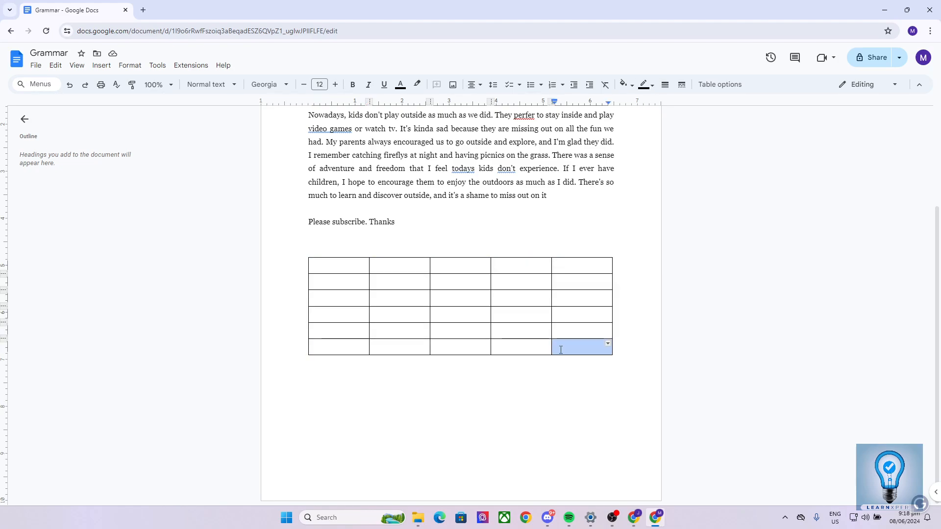
click(477, 345)
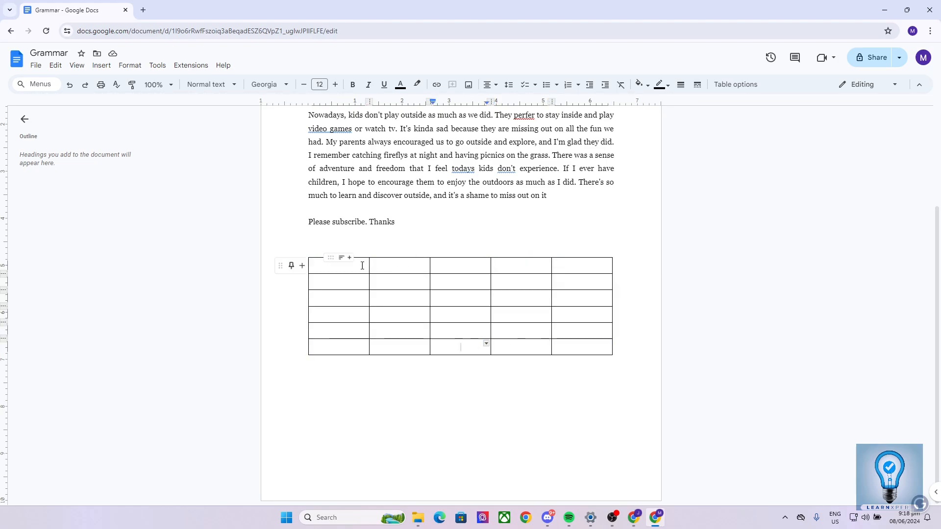
Enter "gbj" in the table's first cell and "ugigu" in the cell directly below it.
click(342, 280)
text(gbj)
key(Down)
text(ugigu)
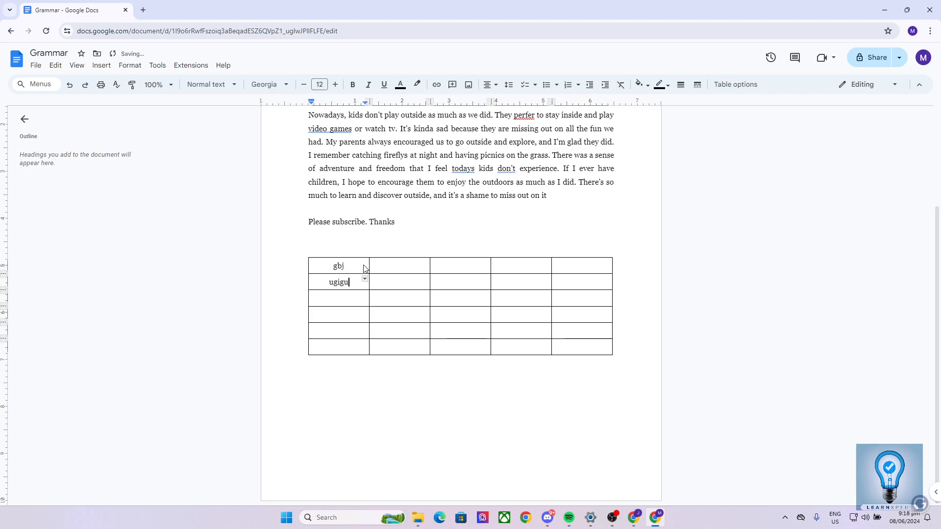
Delete the sample text from the first two cells of the table's first column.
key(BackSpace)
key(BackSpace)
key(BackSpace)
key(BackSpace)
key(BackSpace)
key(BackSpace)
key(BackSpace)
key(BackSpace)
key(BackSpace)
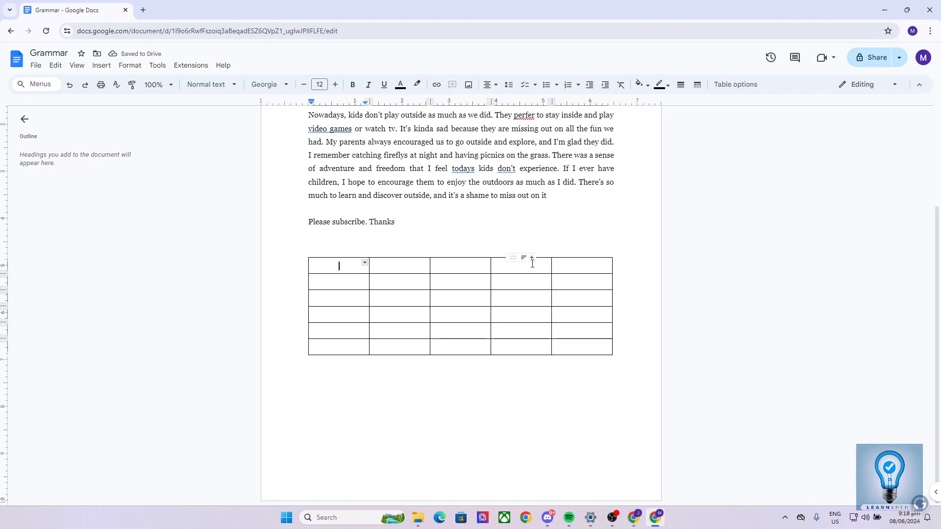
Apply bold and italic formatting to all cells of the empty table.
click(574, 345)
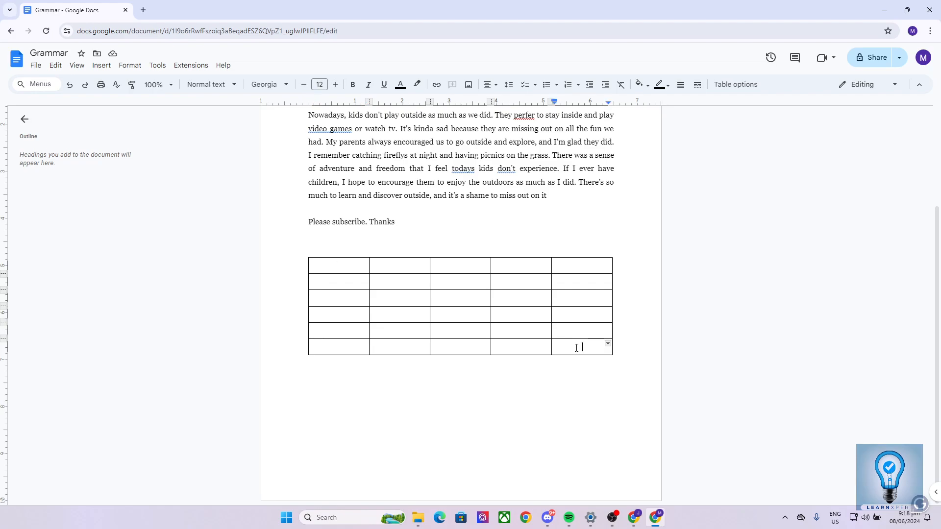
click(338, 268)
drag(338, 268, 579, 342)
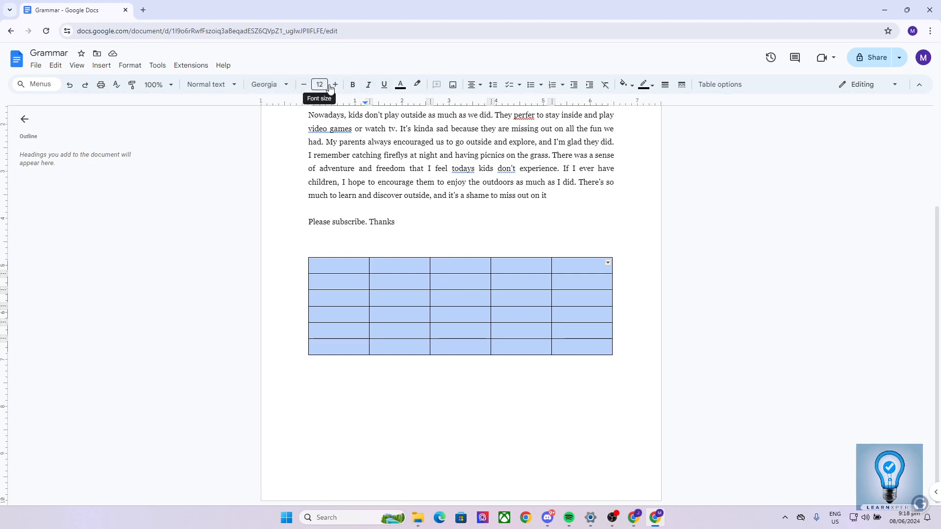
click(352, 85)
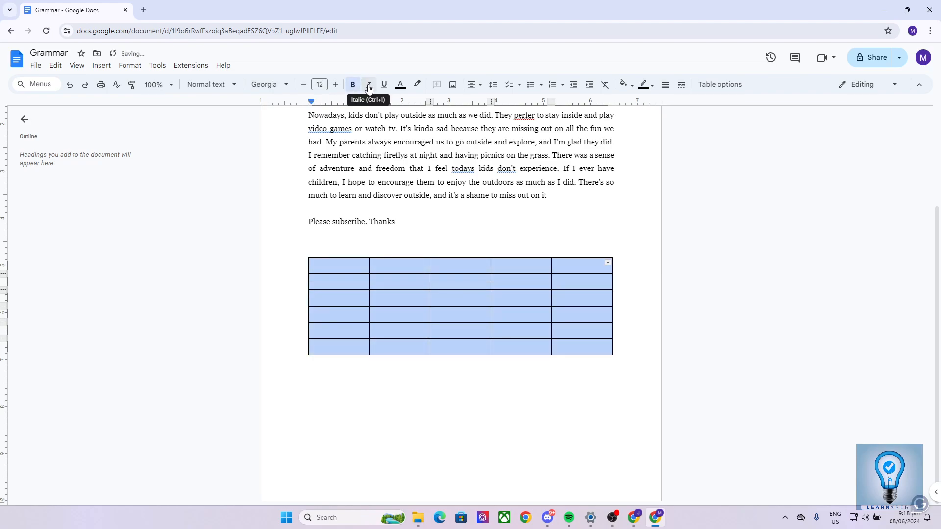
click(369, 87)
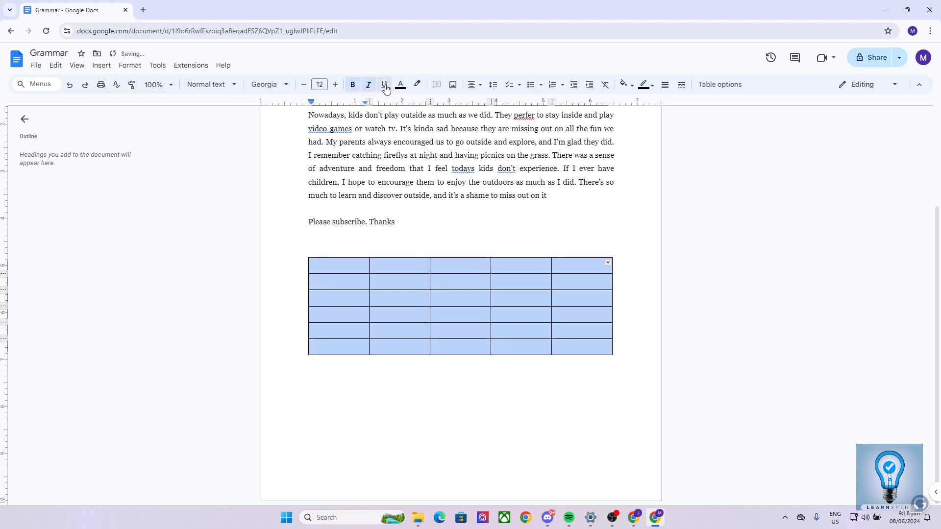
click(382, 284)
Fill the first four cells of the table's top row with "bhjg", "uyrt", "iutgi" and "yutf".
click(341, 267)
text(bhig)
key(Tab)
text(uyrt)
key(Tab)
text(iutgi)
key(Tab)
text(yutf)
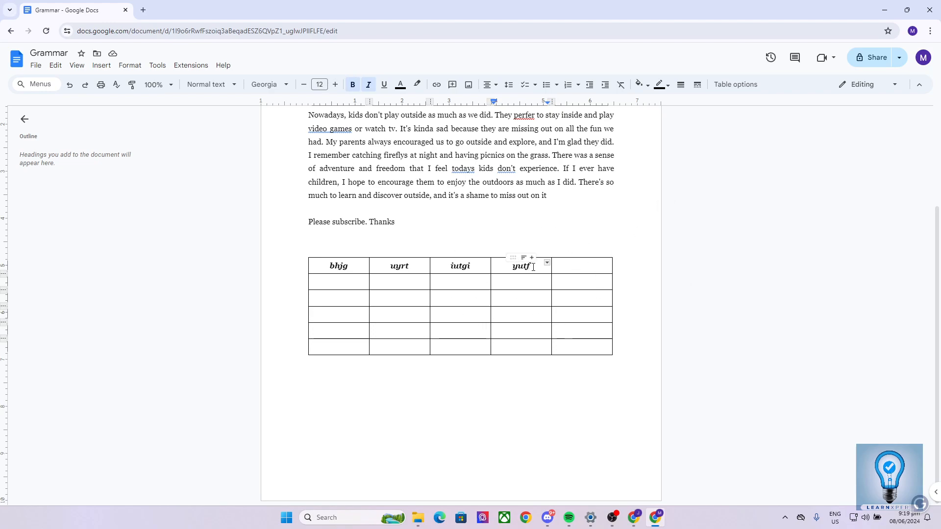
Merge the "yutf" cell with the empty last cell of the table's top row.
triple_click(499, 266)
drag(499, 266, 564, 269)
click(507, 287)
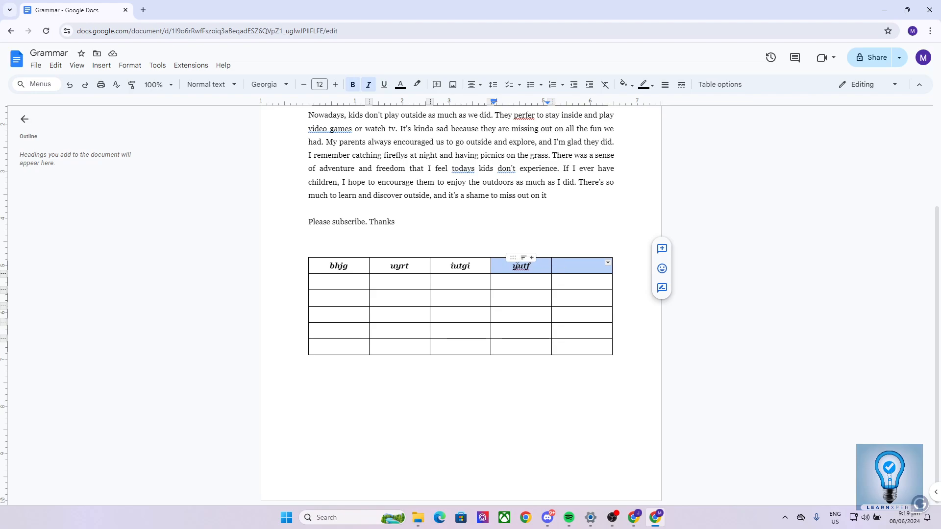
right_click(555, 266)
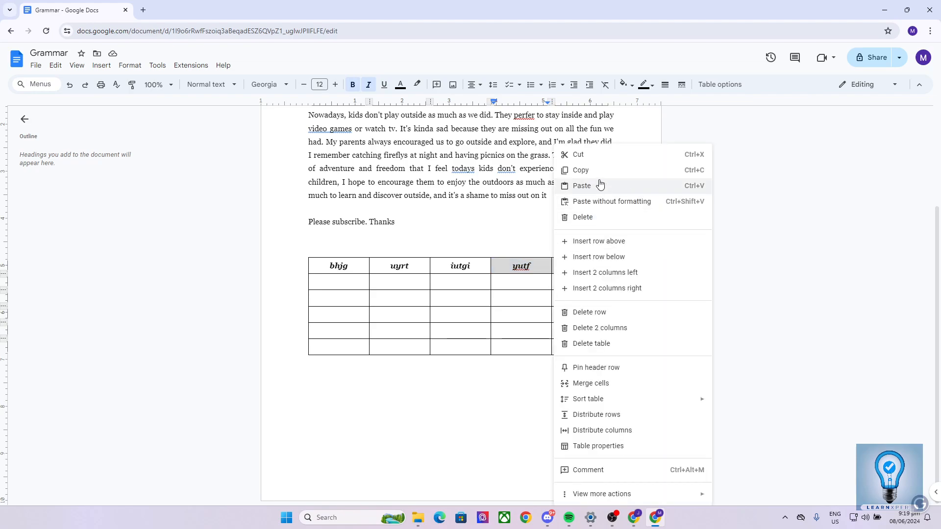
click(590, 384)
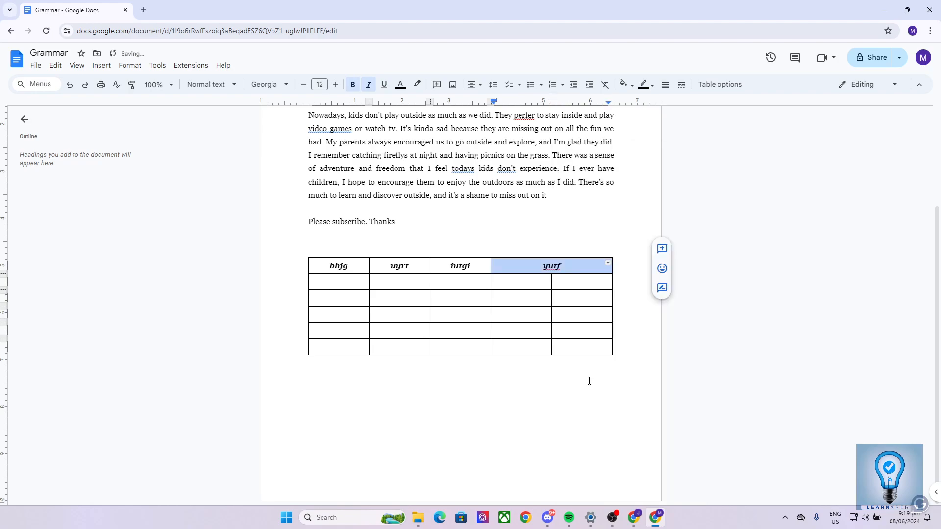
click(561, 281)
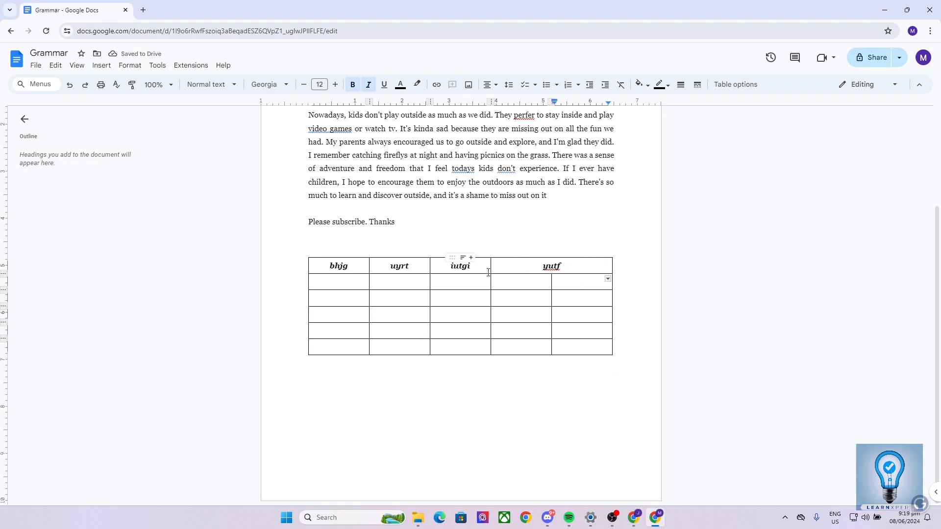
Clear "bhjg" from the top row's first cell and delete the table's entire first column.
double_click(341, 266)
key(BackSpace)
double_click(342, 280)
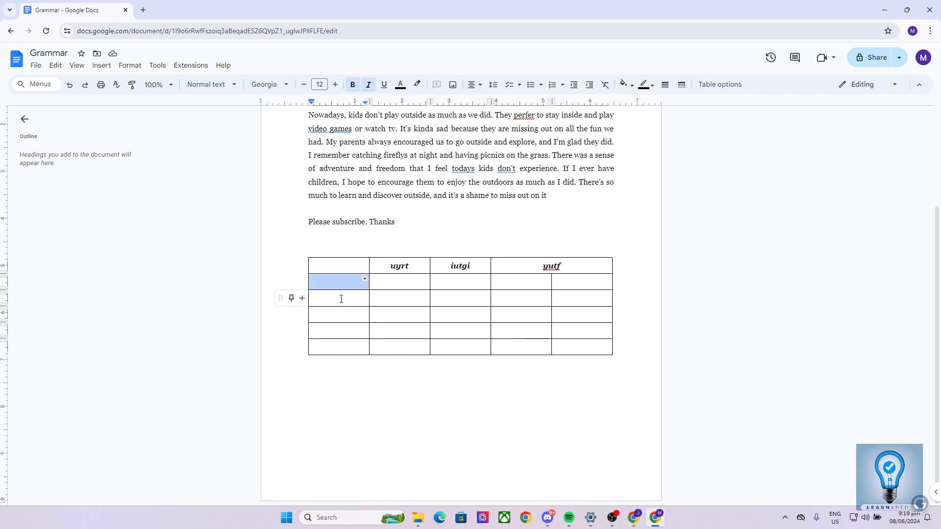
double_click(341, 299)
click(337, 313)
click(337, 294)
double_click(343, 282)
click(348, 266)
right_click(348, 267)
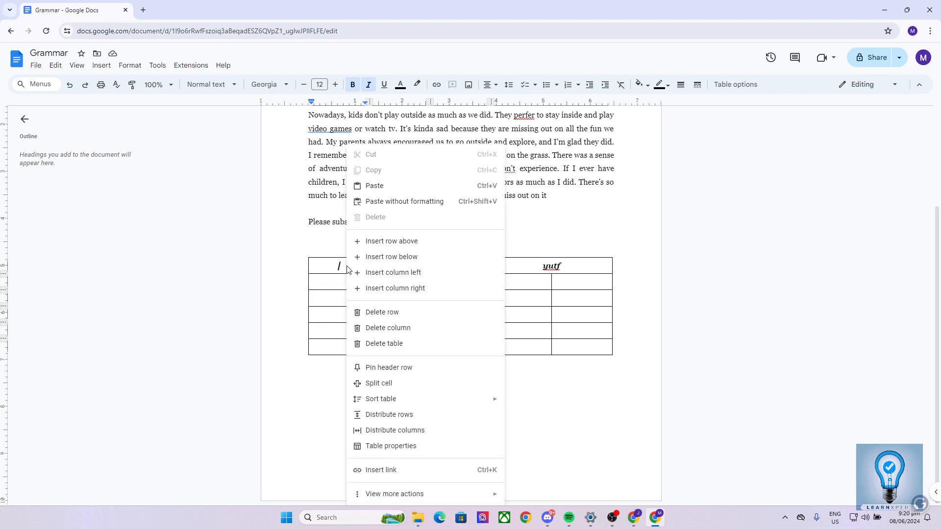
click(393, 334)
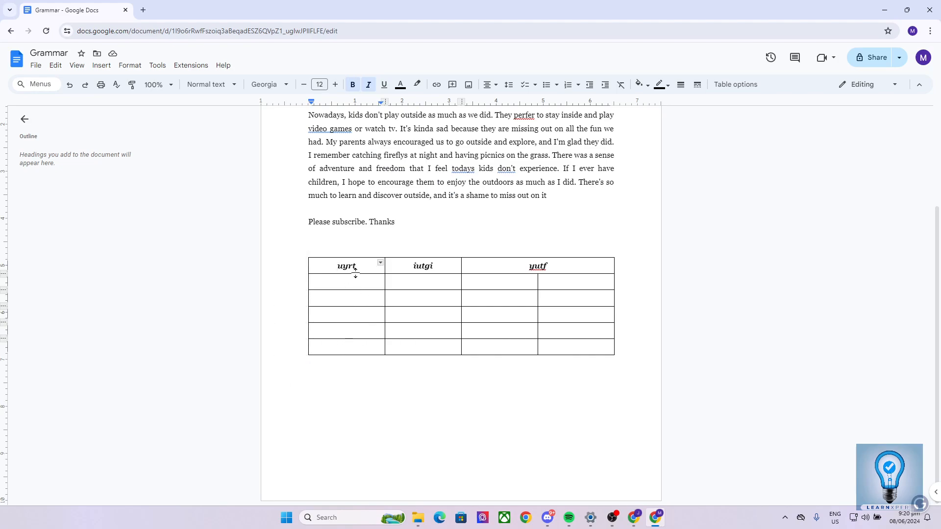
Delete the last row of the table.
right_click(358, 345)
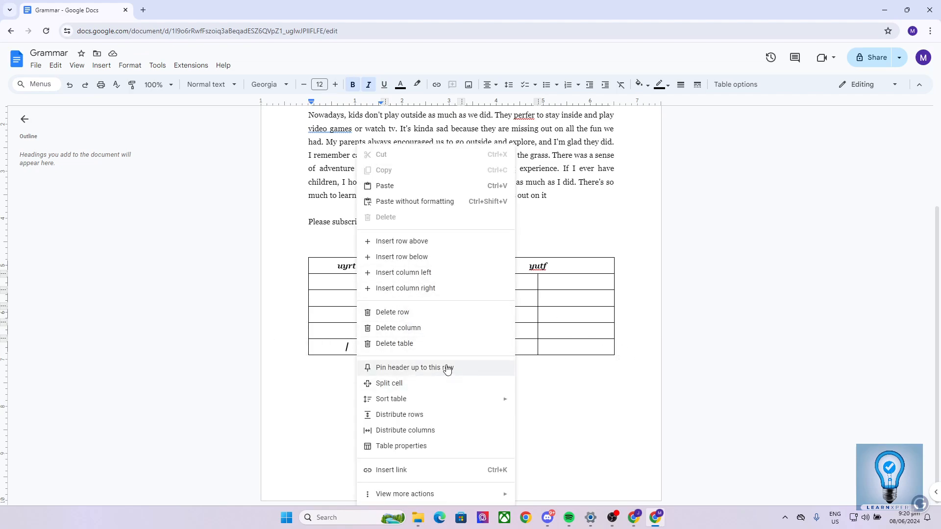
click(401, 318)
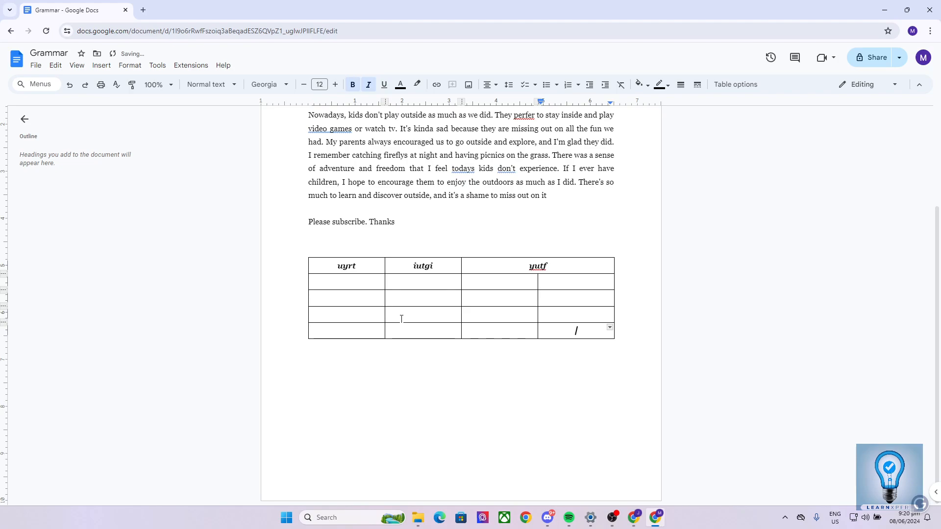
click(504, 338)
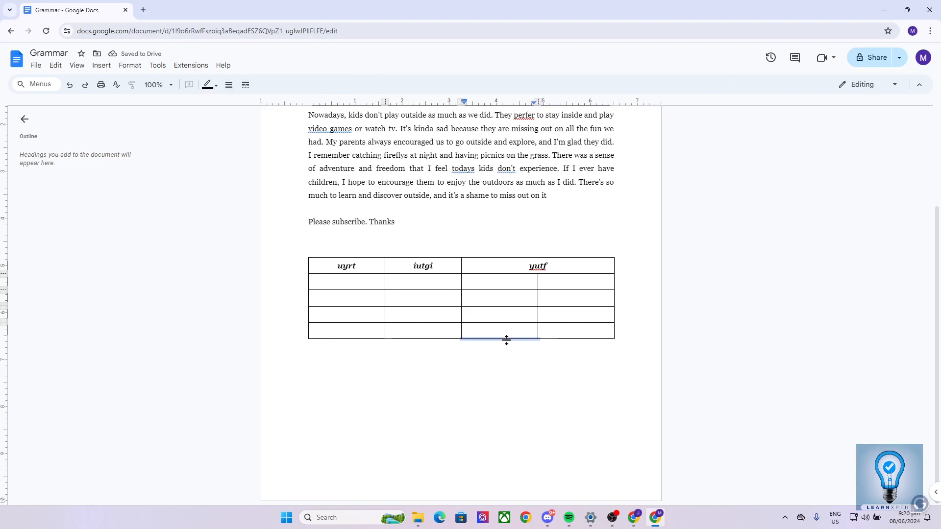
click(363, 272)
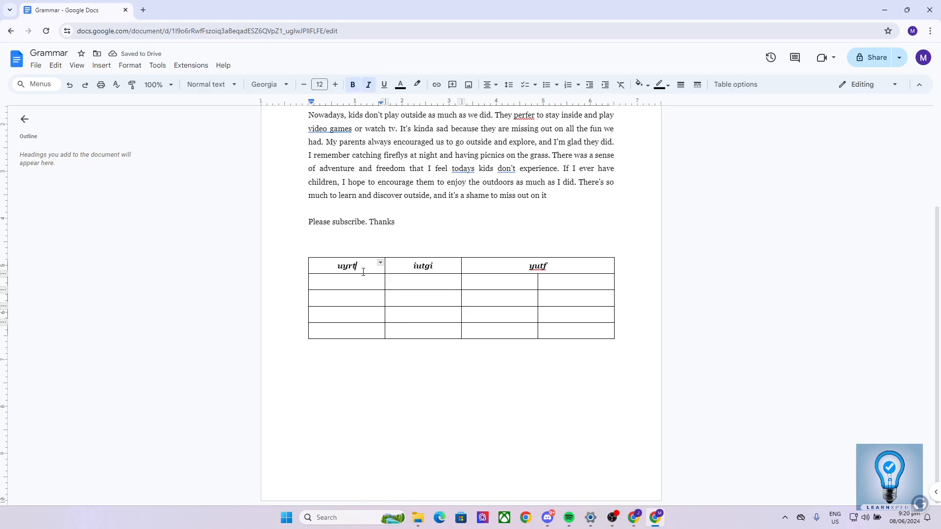
click(508, 285)
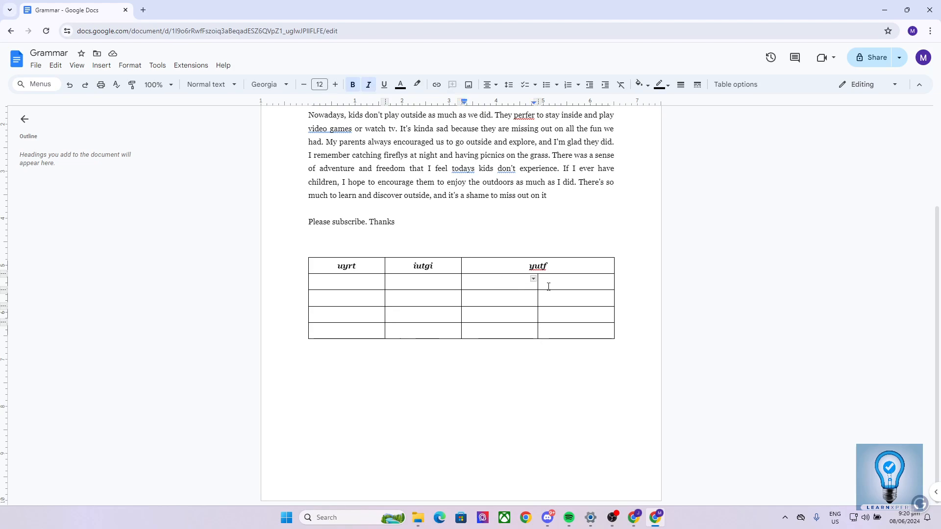